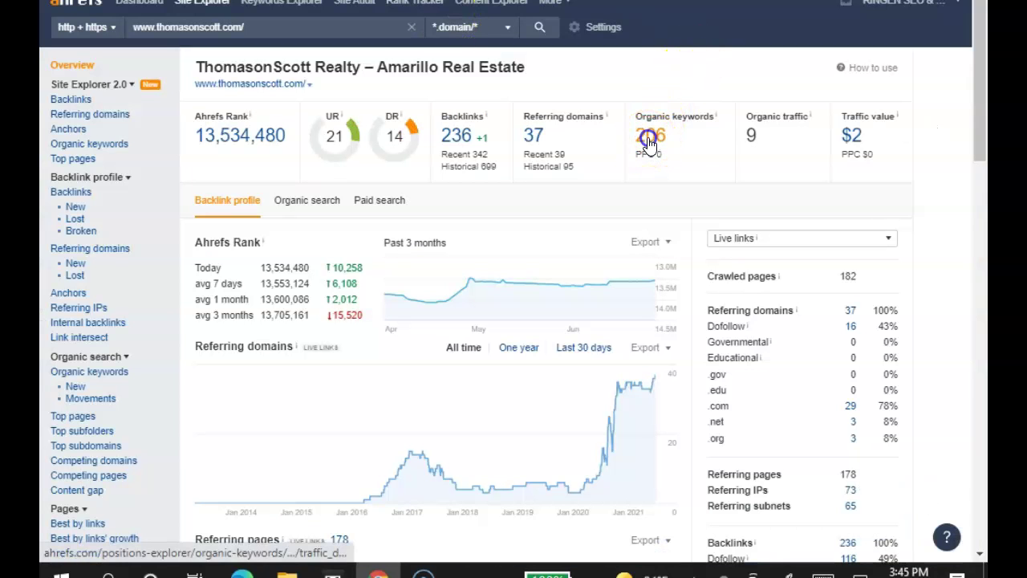
# Step: Open thomasonscott.com's organic keywords report and sort it by position, number-one rankings first
pyautogui.click(650, 137)
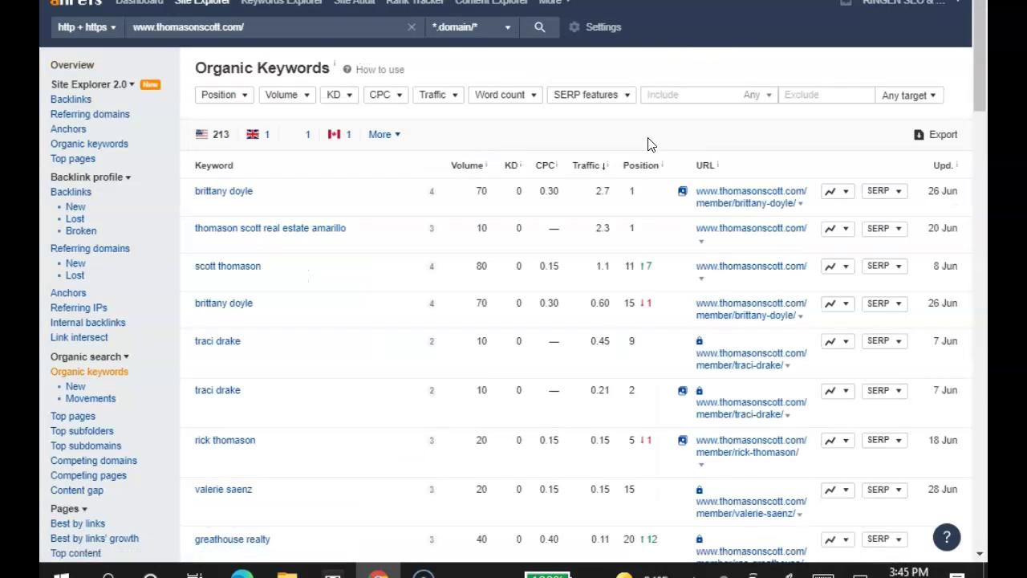
pyautogui.click(636, 170)
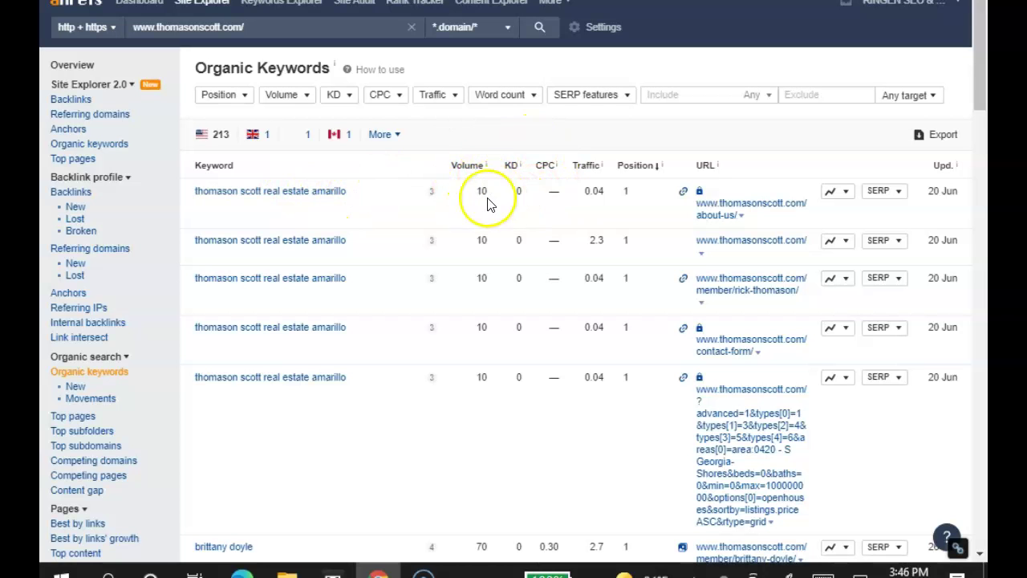
pyautogui.moveTo(983, 45); pyautogui.dragTo(982, 129)
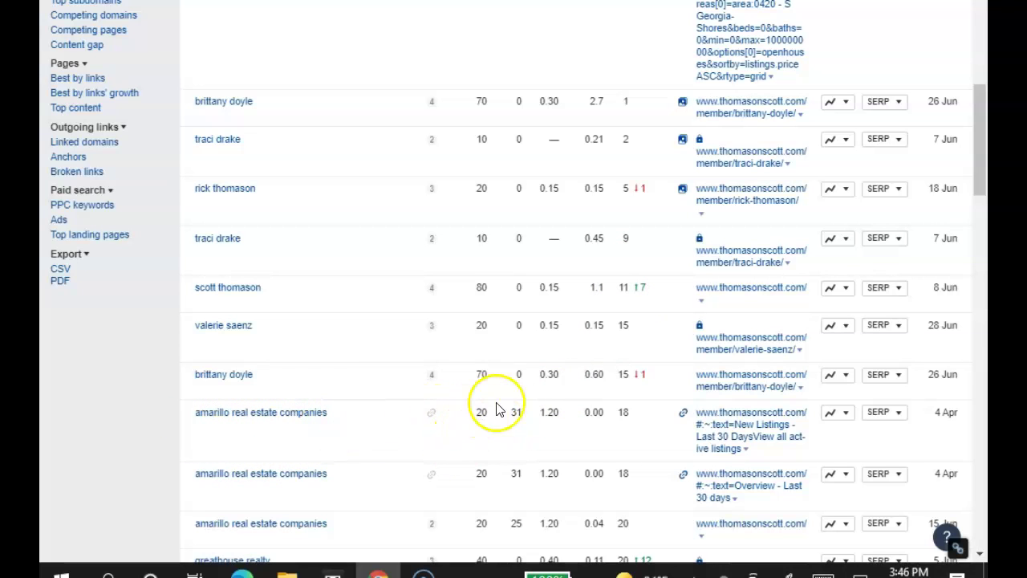
# Step: Scroll down through thomasonscott.com's organic keyword rankings table and back up to the top
pyautogui.moveTo(980, 166); pyautogui.dragTo(981, 249)
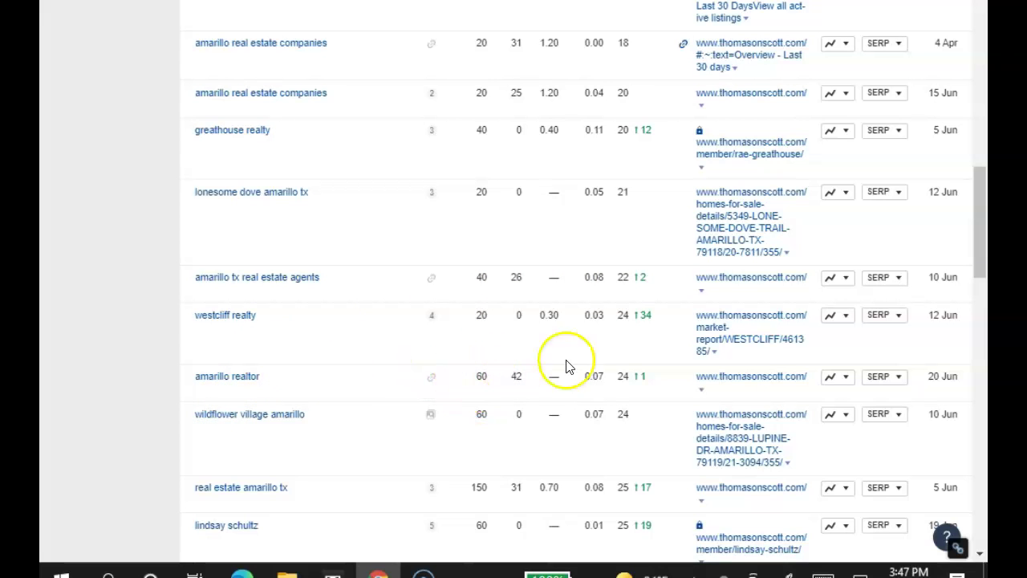
pyautogui.moveTo(980, 241); pyautogui.dragTo(974, 322)
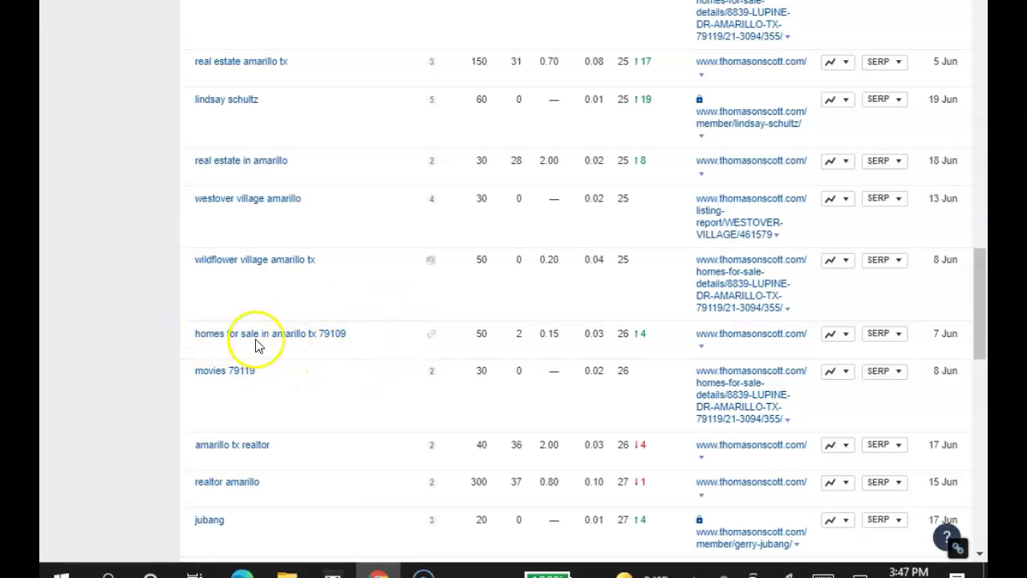
pyautogui.moveTo(980, 293); pyautogui.dragTo(982, 382)
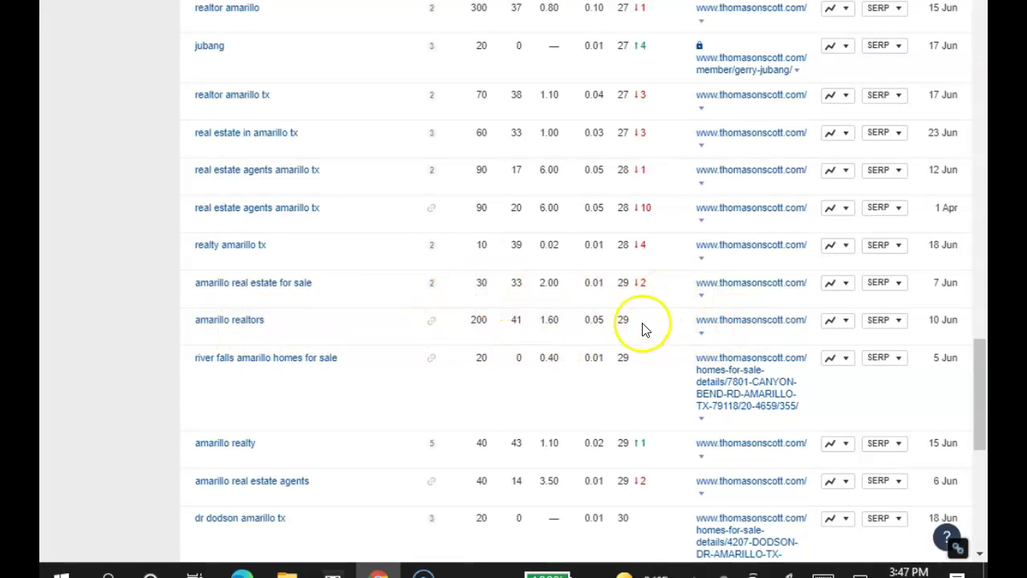
pyautogui.moveTo(979, 355); pyautogui.dragTo(982, 54)
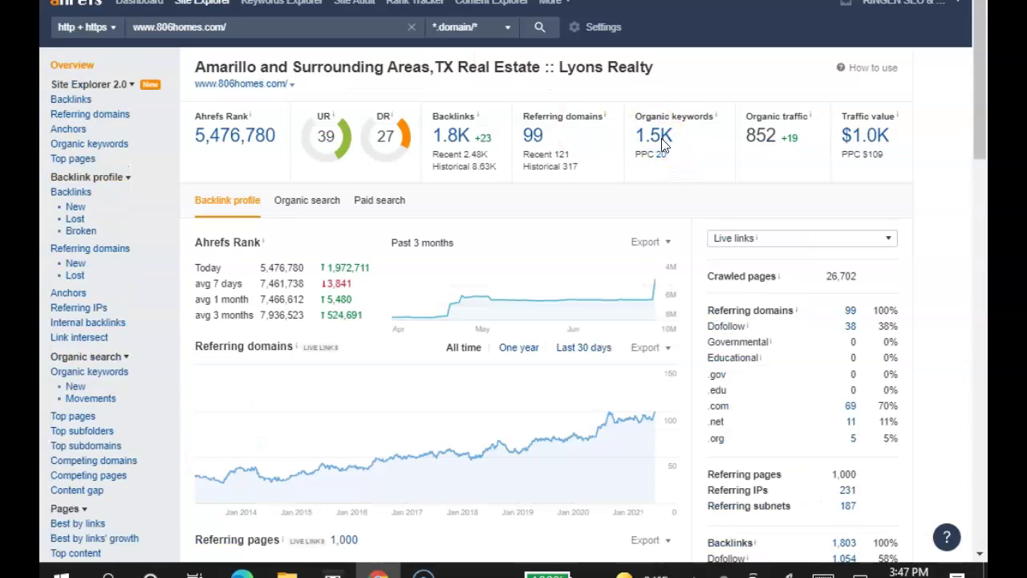
# Step: Open 806homes.com's organic keywords report sorted by position, with '806 homes' ranking first
pyautogui.click(658, 141)
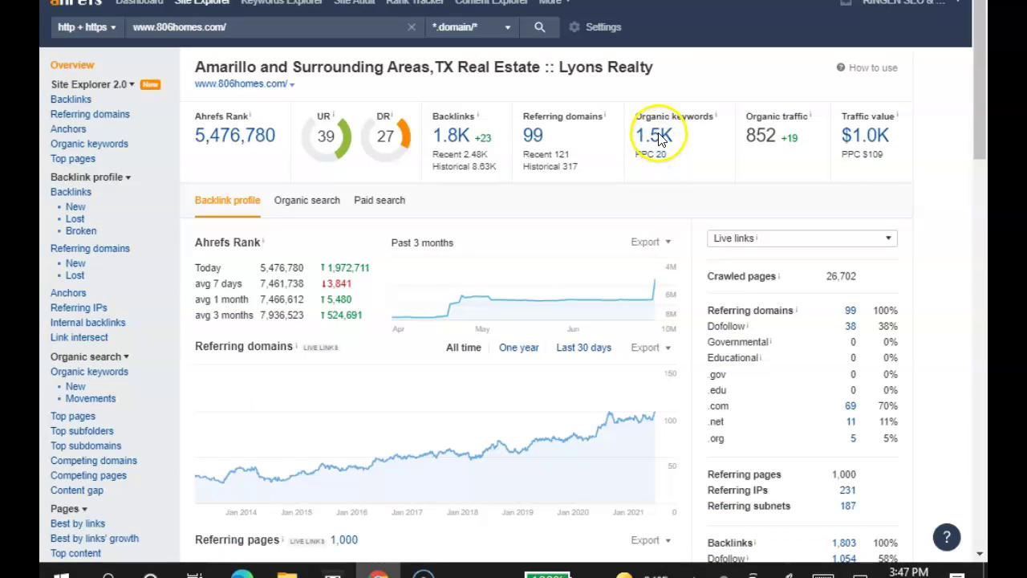
pyautogui.click(658, 138)
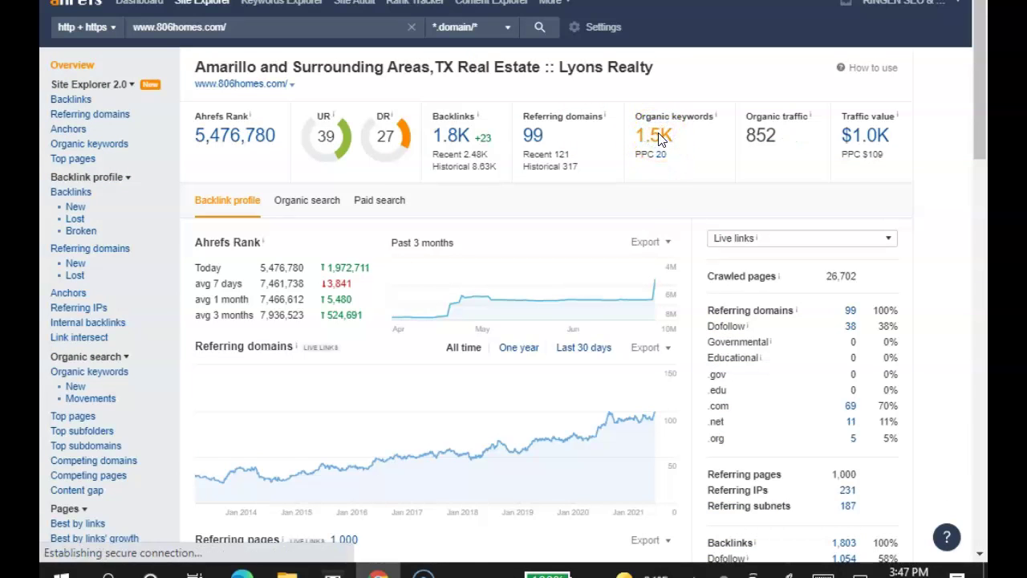
pyautogui.click(658, 138)
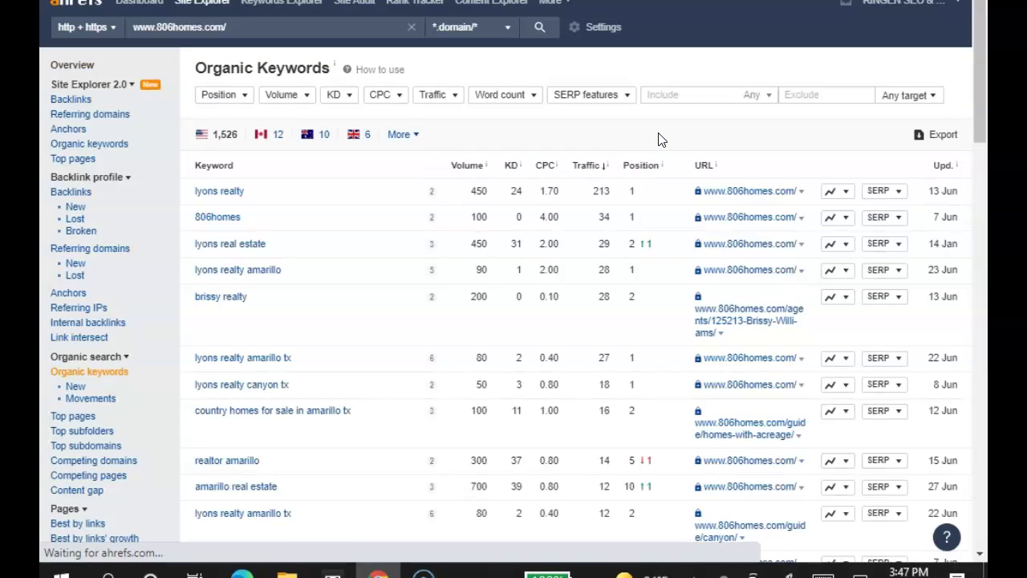
pyautogui.click(644, 167)
pyautogui.click(643, 167)
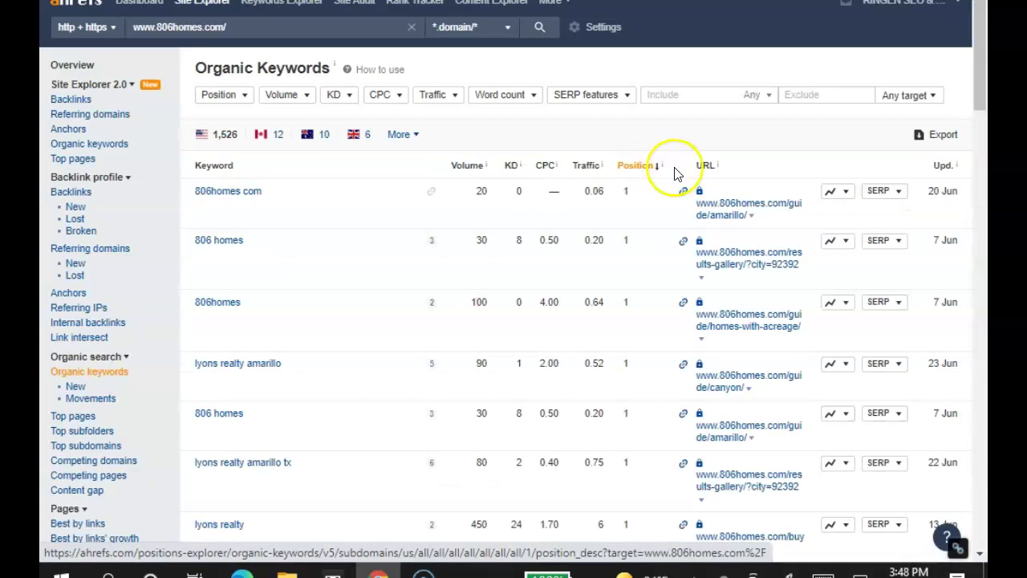
# Step: Scroll to the bottom of the 1,526-keyword table and go to results page 2
pyautogui.moveTo(980, 90); pyautogui.dragTo(983, 105)
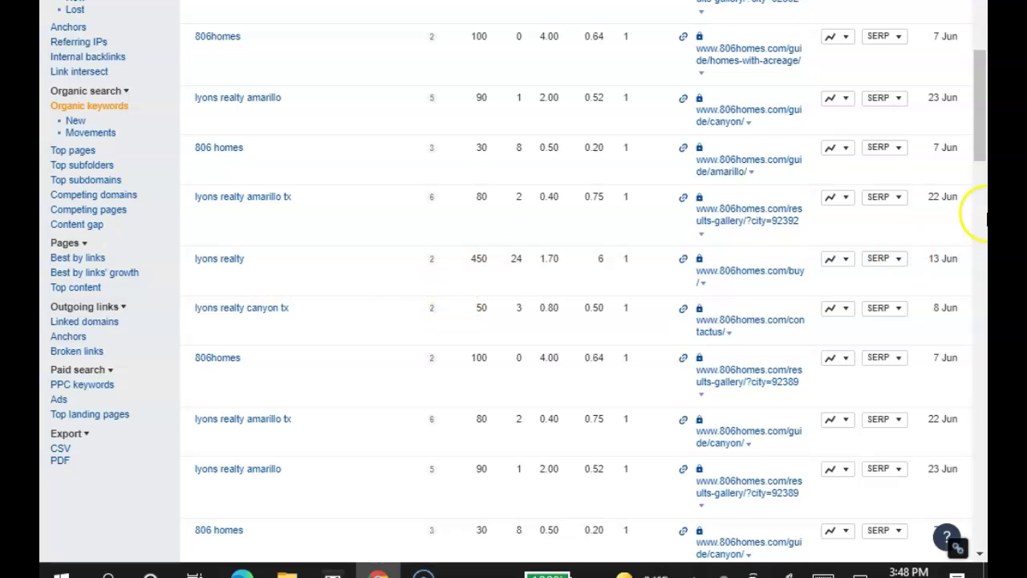
pyautogui.scroll(-4, 980, 213)
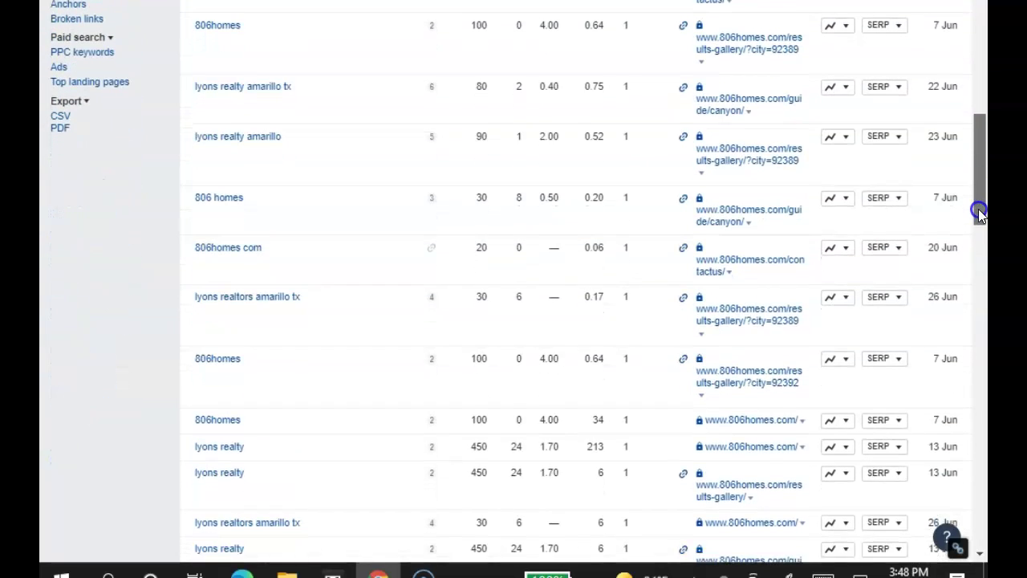
pyautogui.moveTo(978, 208); pyautogui.dragTo(962, 292)
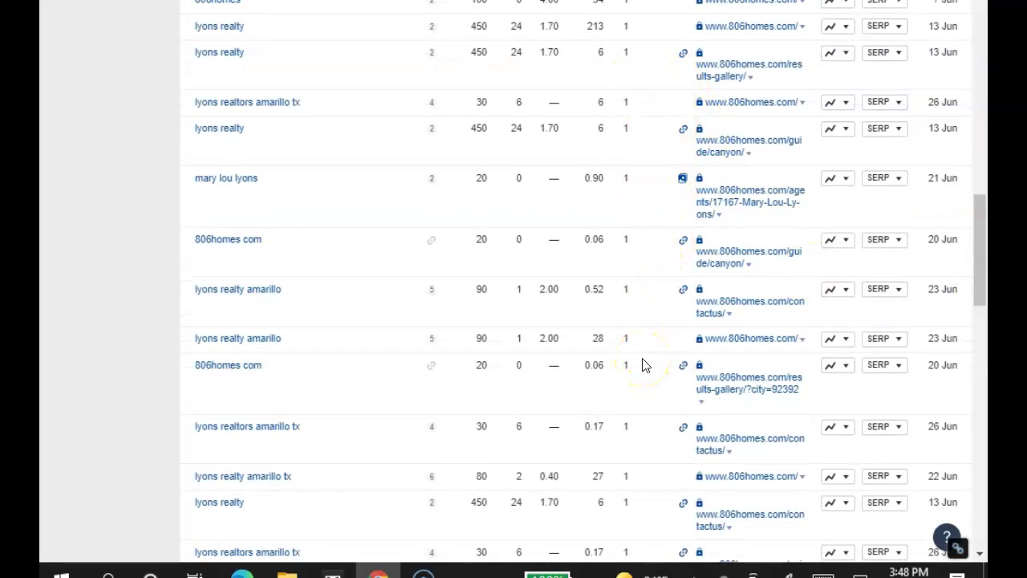
pyautogui.click(982, 328)
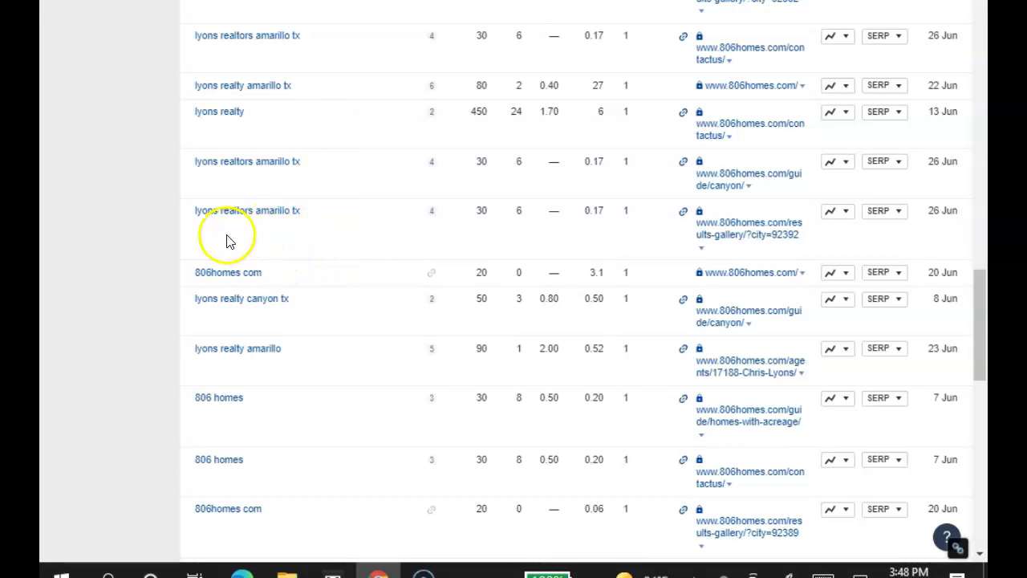
pyautogui.moveTo(981, 298); pyautogui.dragTo(982, 418)
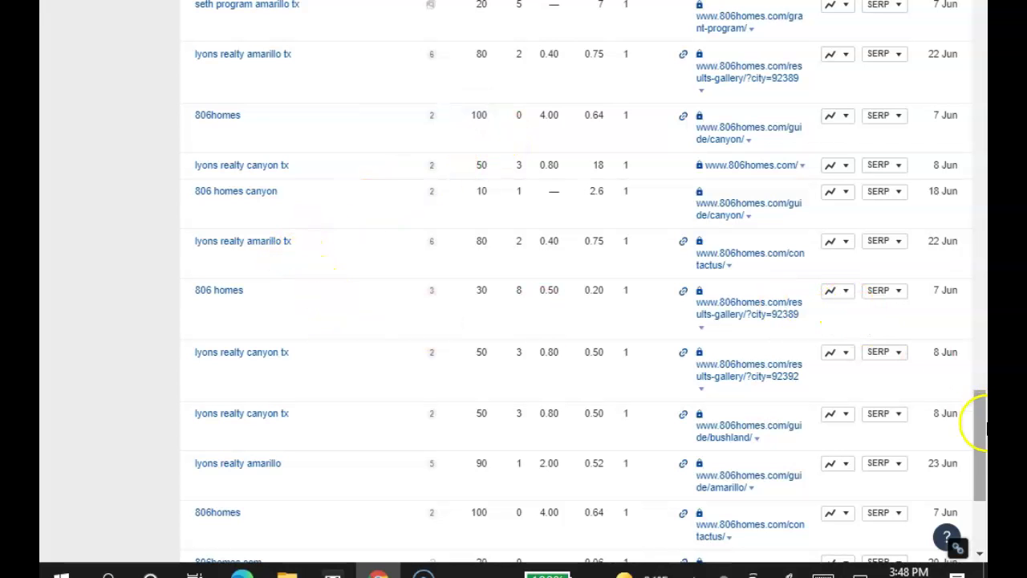
pyautogui.moveTo(974, 412); pyautogui.dragTo(978, 449)
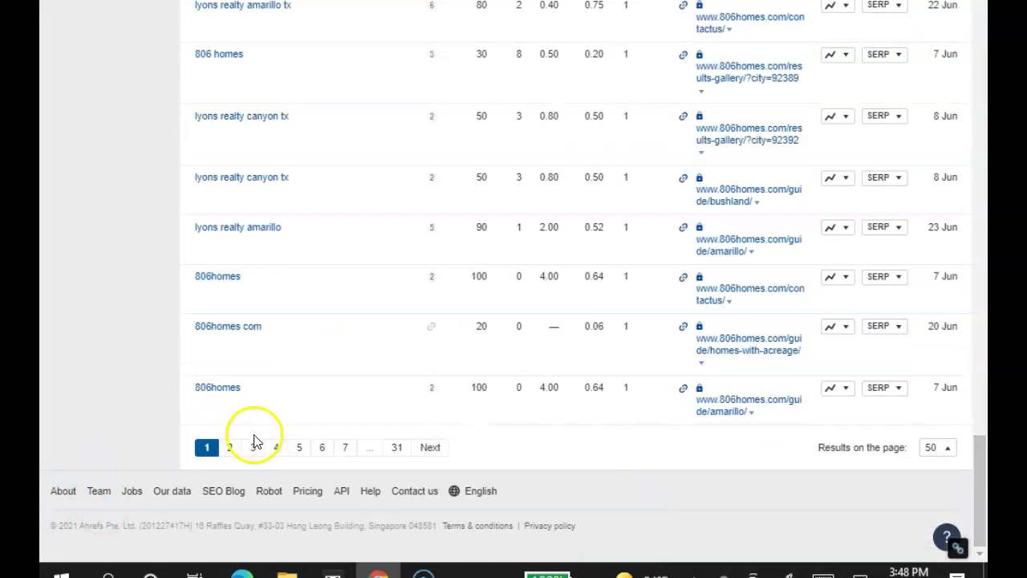
pyautogui.click(229, 449)
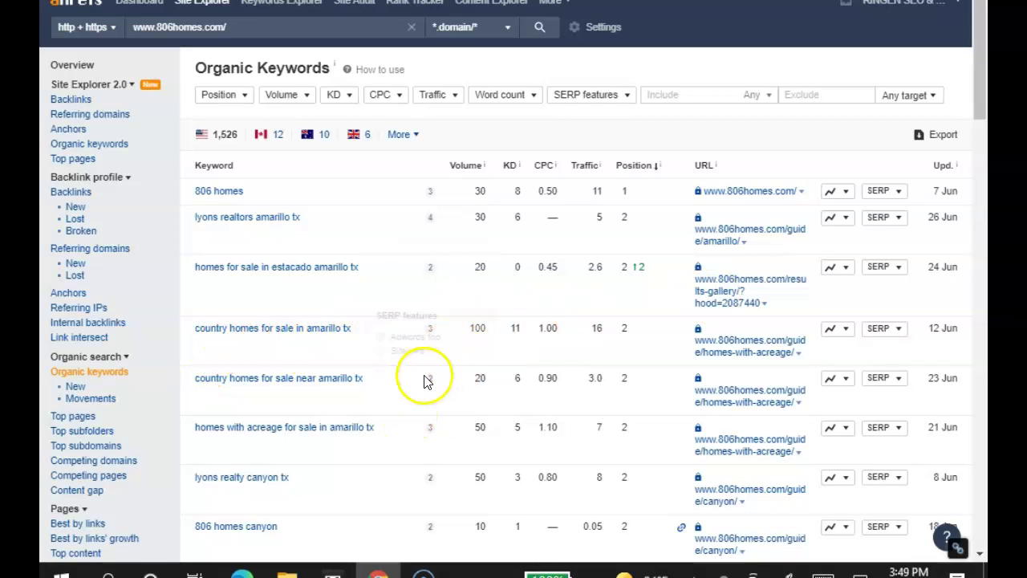
# Step: Review 806homes.com's keywords ranking third and fourth, including a position-change indicator
pyautogui.moveTo(986, 124); pyautogui.dragTo(949, 294)
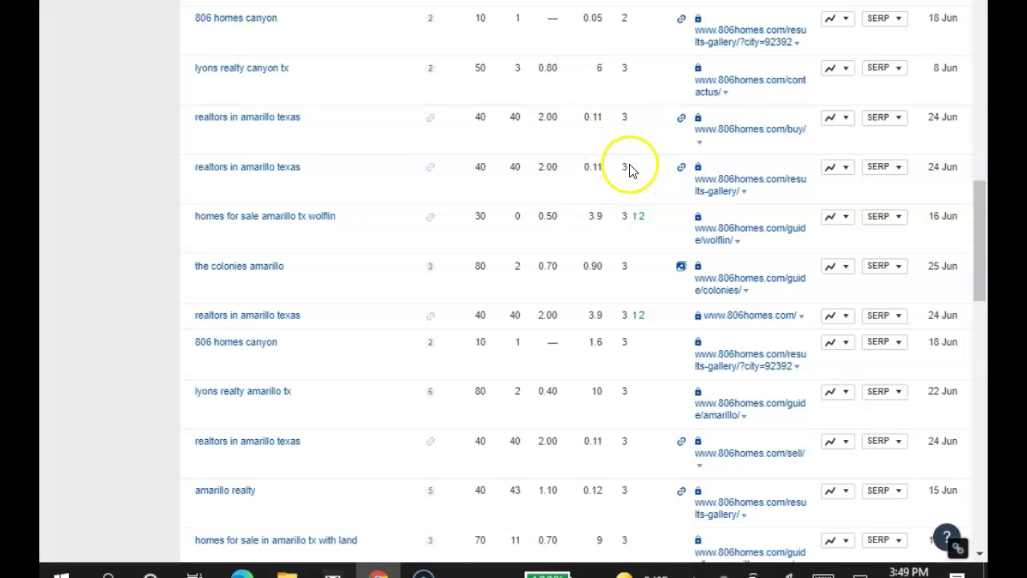
pyautogui.moveTo(640, 220)
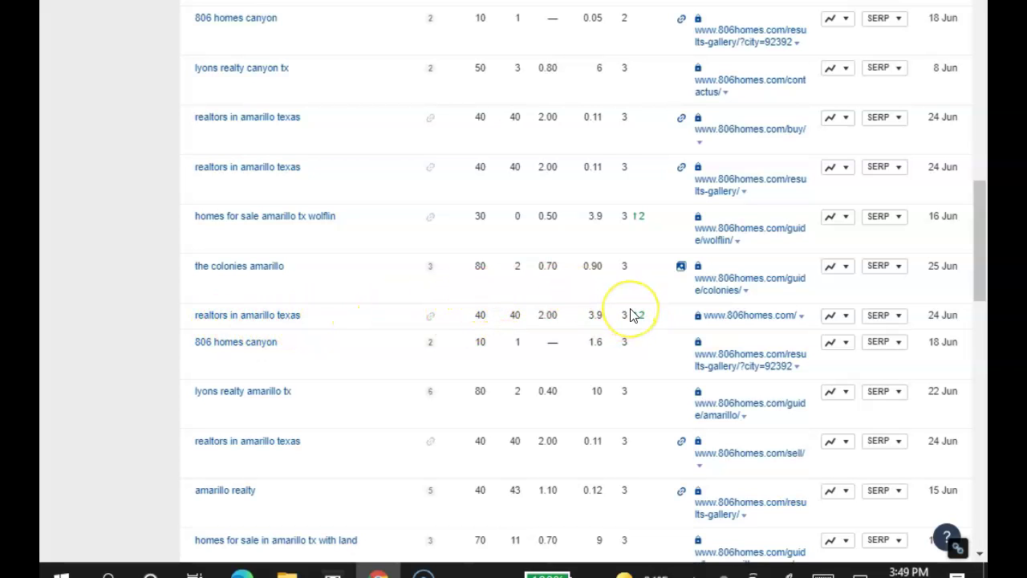
pyautogui.moveTo(978, 230); pyautogui.dragTo(972, 386)
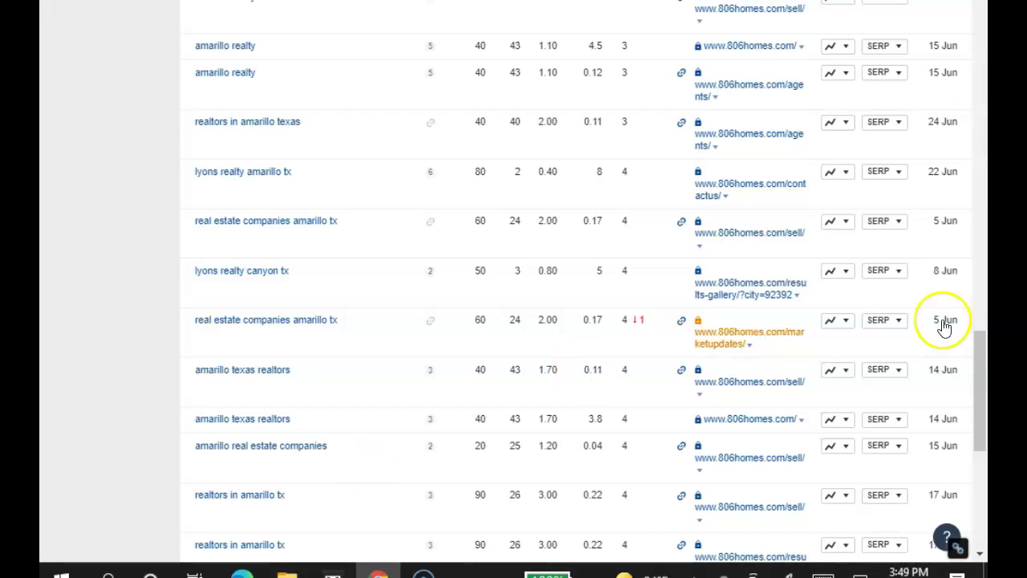
pyautogui.moveTo(978, 356); pyautogui.dragTo(981, 76)
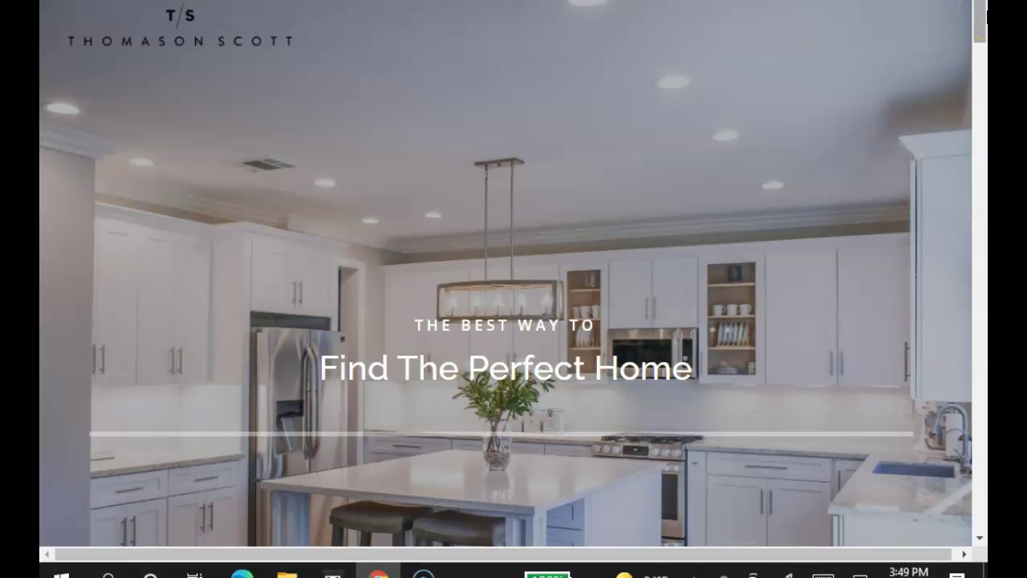
pyautogui.moveTo(980, 11); pyautogui.dragTo(982, 135)
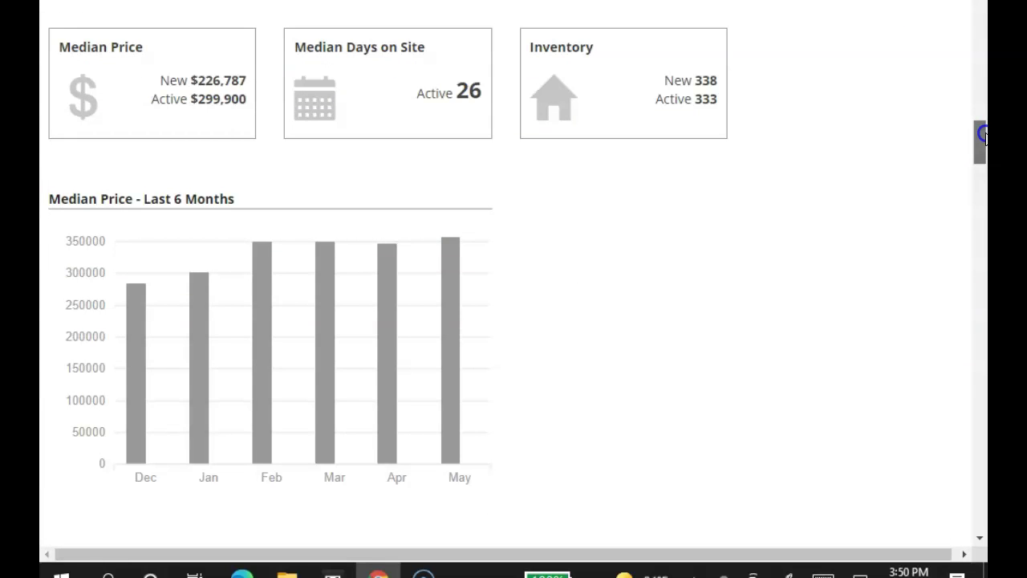
pyautogui.moveTo(980, 135); pyautogui.dragTo(977, 27)
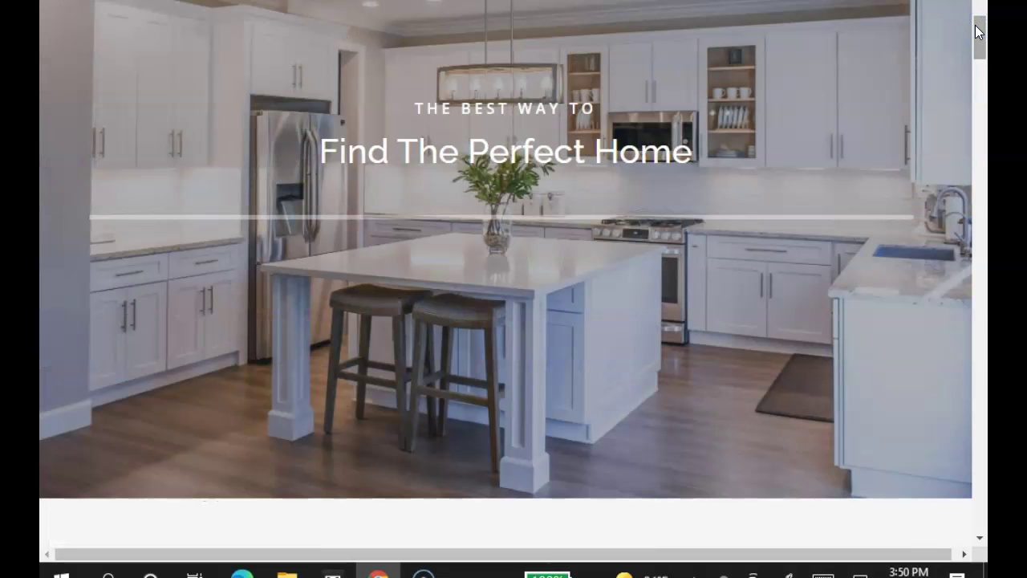
pyautogui.moveTo(978, 22); pyautogui.dragTo(976, 104)
pyautogui.rightClick(196, 171)
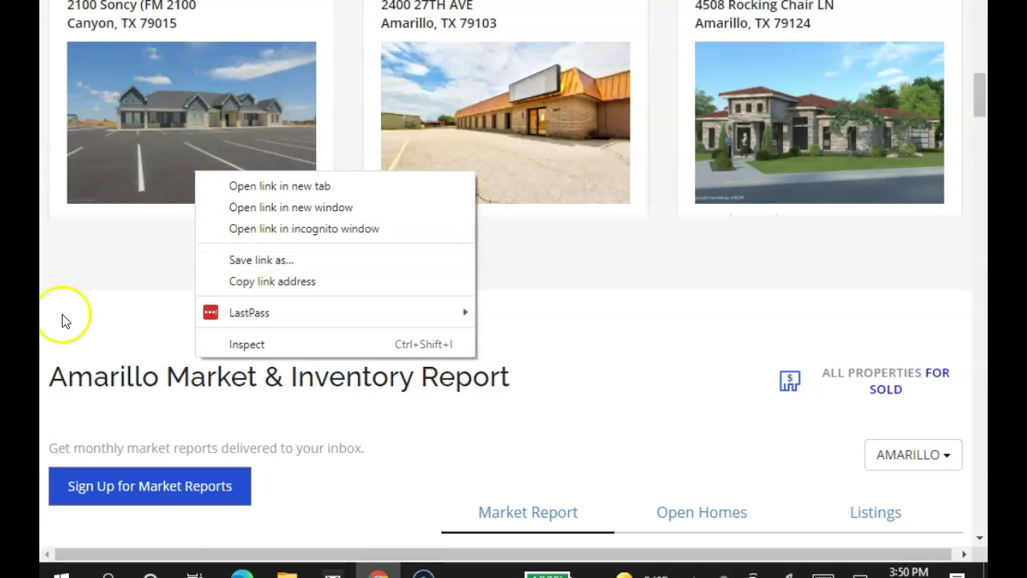
pyautogui.click(143, 320)
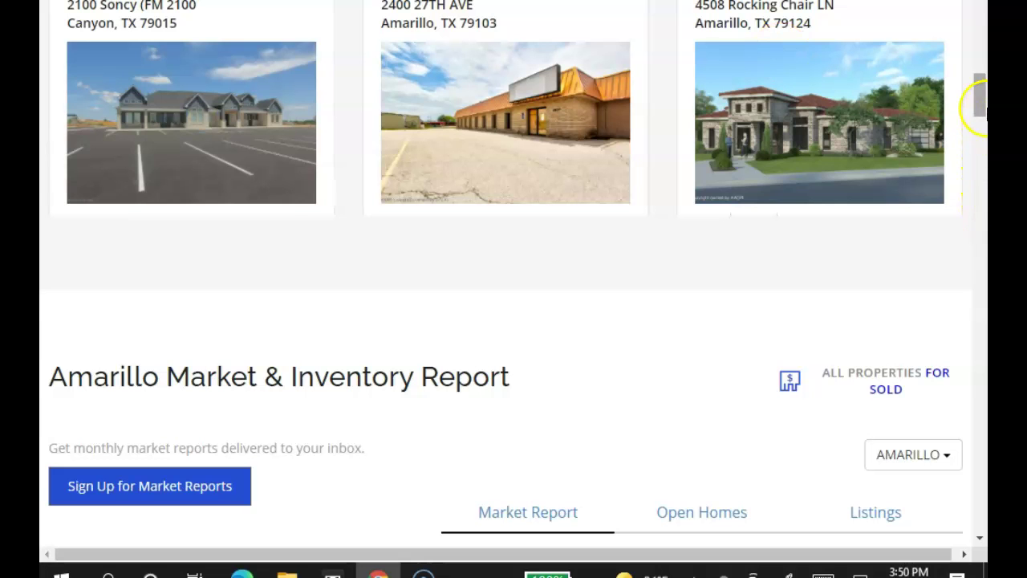
pyautogui.moveTo(980, 104); pyautogui.dragTo(980, 12)
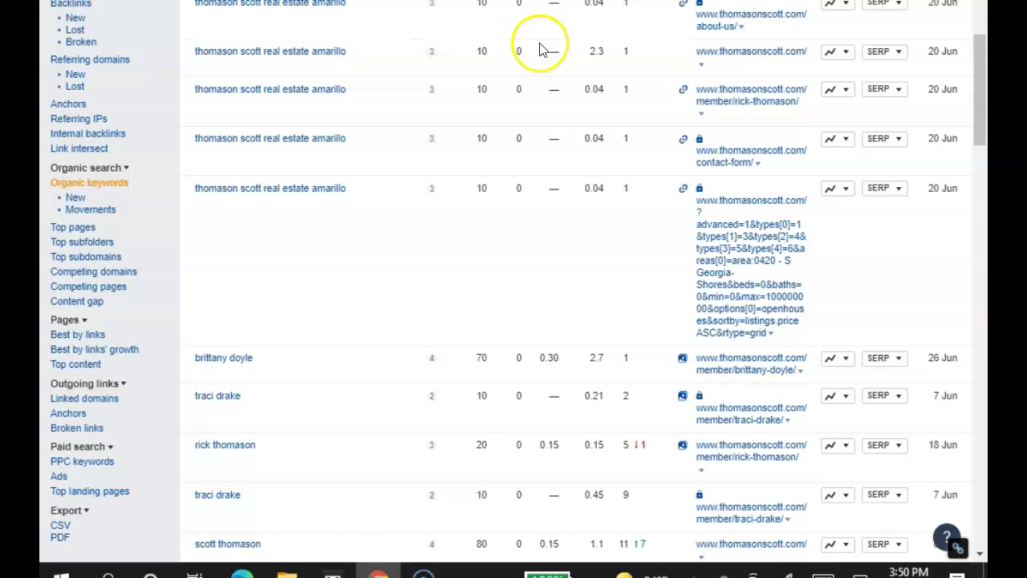
# Step: Show the 806homes.com domain overview, then the thomasonscott.com and trianglerealtyllc.com overviews
pyautogui.moveTo(981, 91); pyautogui.dragTo(980, 62)
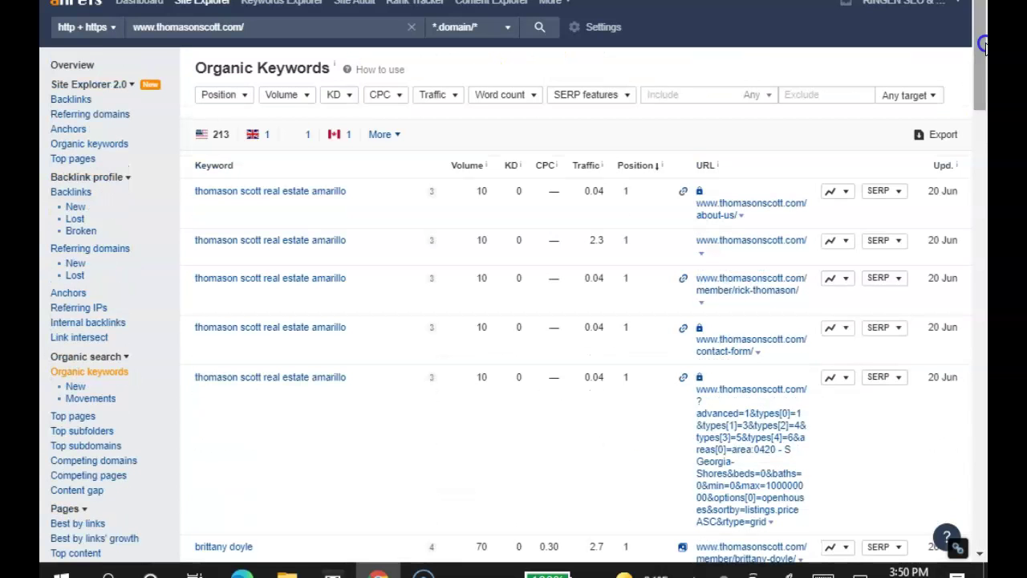
pyautogui.click(80, 68)
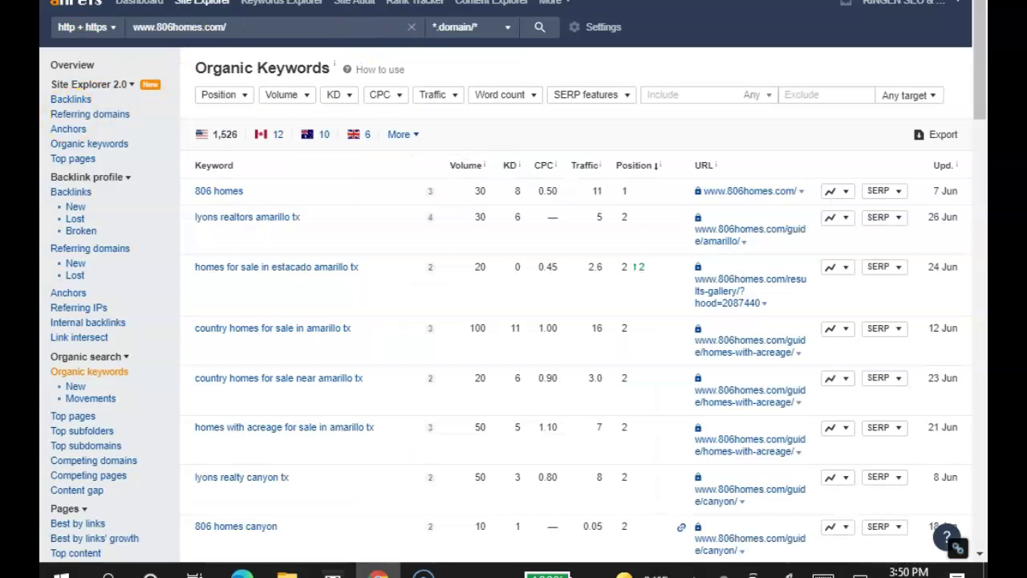
pyautogui.click(80, 65)
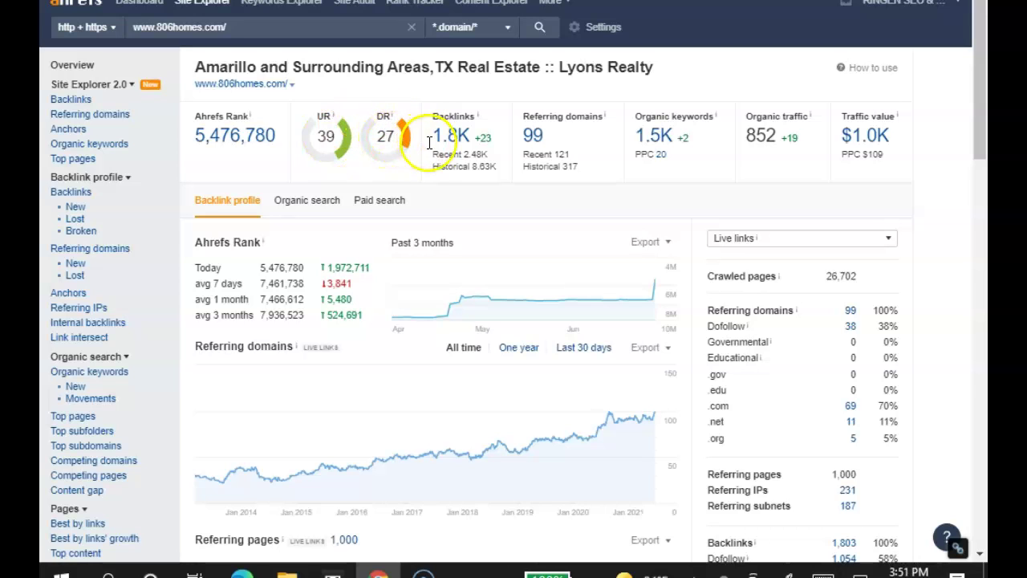
pyautogui.hotkey('ctrl', 'Tab')
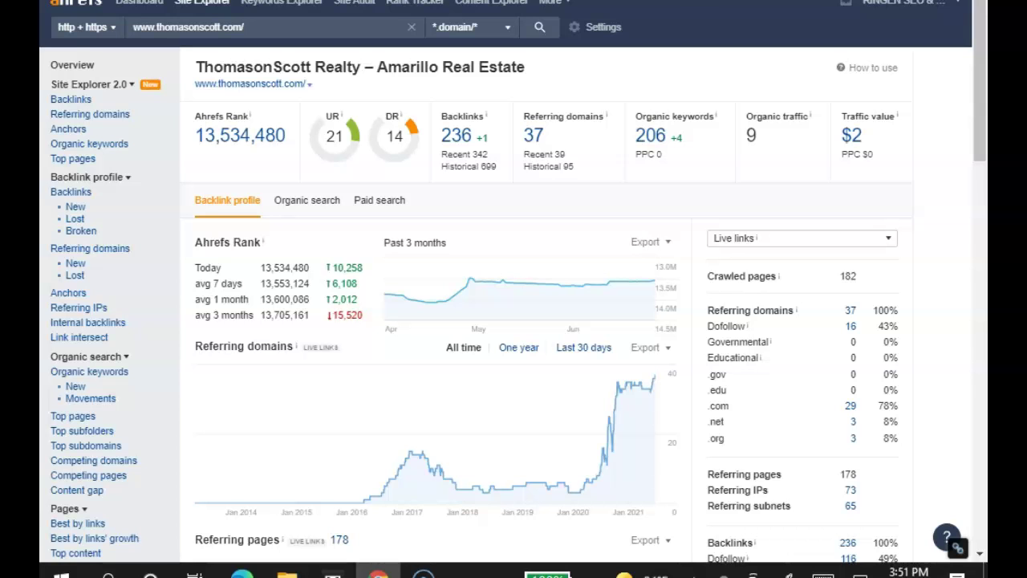
pyautogui.hotkey('ctrl', 'Tab')
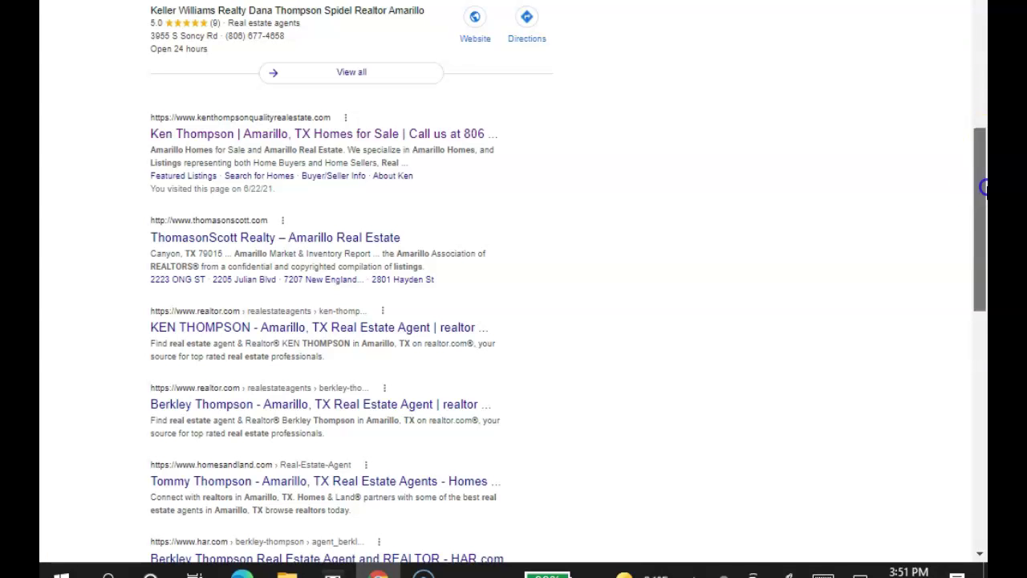
# Step: Return to the top of the 'thompson realty amarillo tx' results, showing the three-listing map pack
pyautogui.scroll(5, 974, 128)
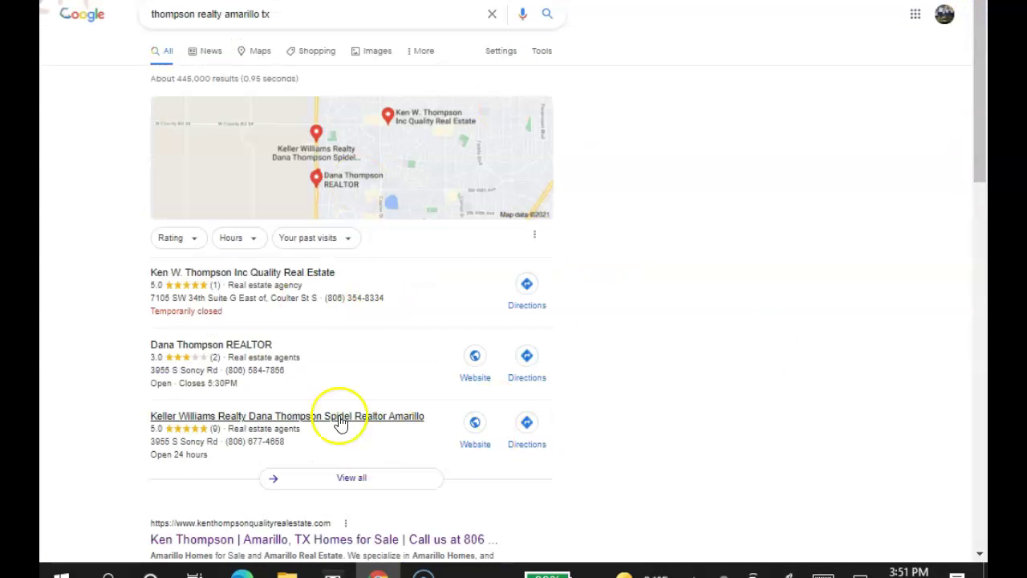